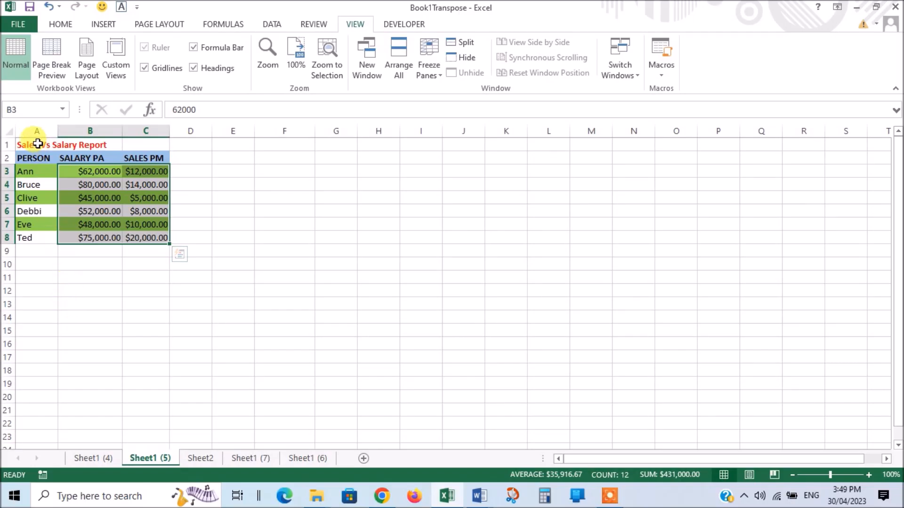
Copy the sales and salary table A2:C8 and paste it transposed at E2 with Paste Special, keeping All selected
left_click_drag(25, 158, 132, 240)
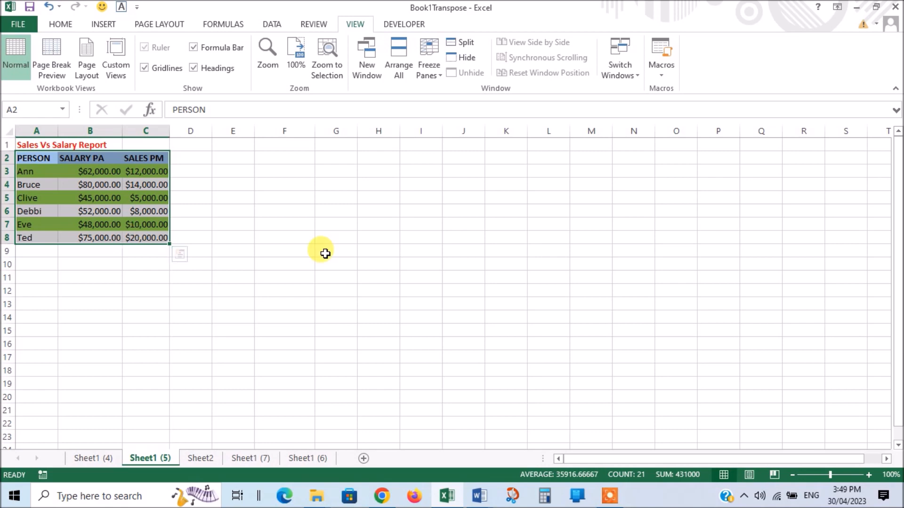
key("ctrl+c")
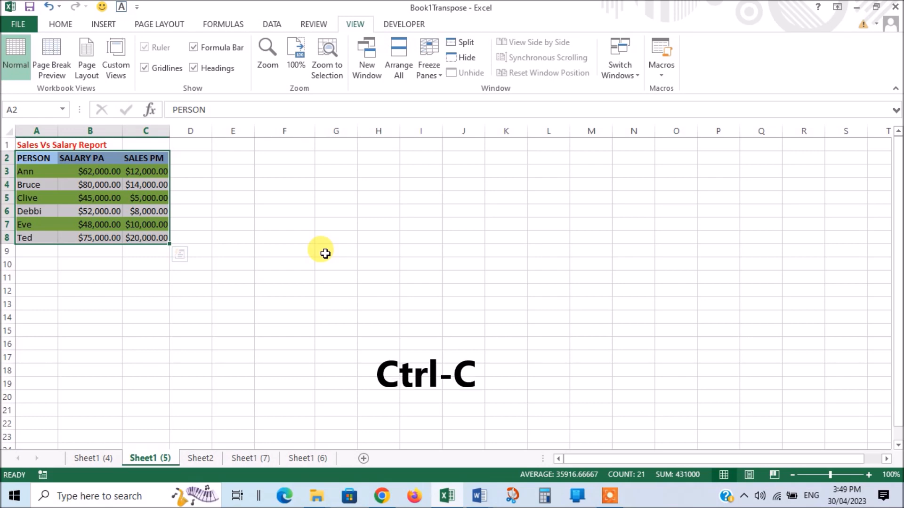
key("ctrl+c")
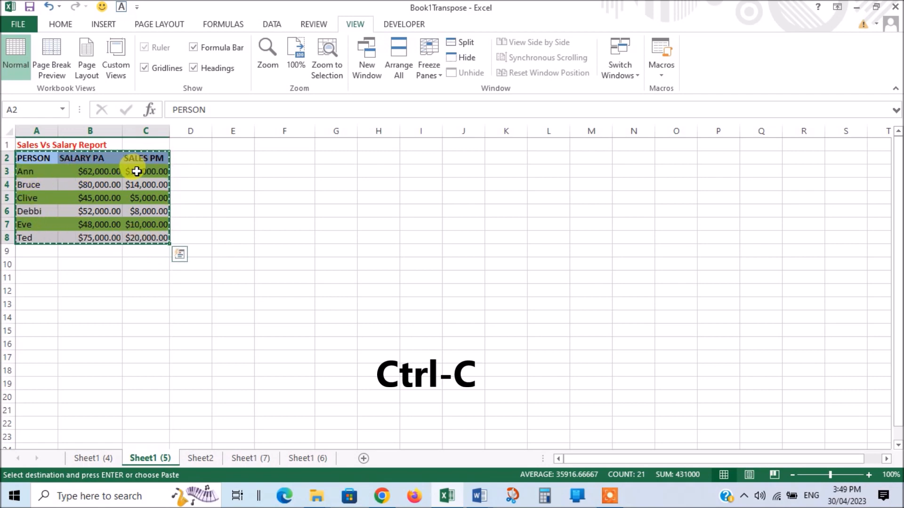
left_click(234, 157)
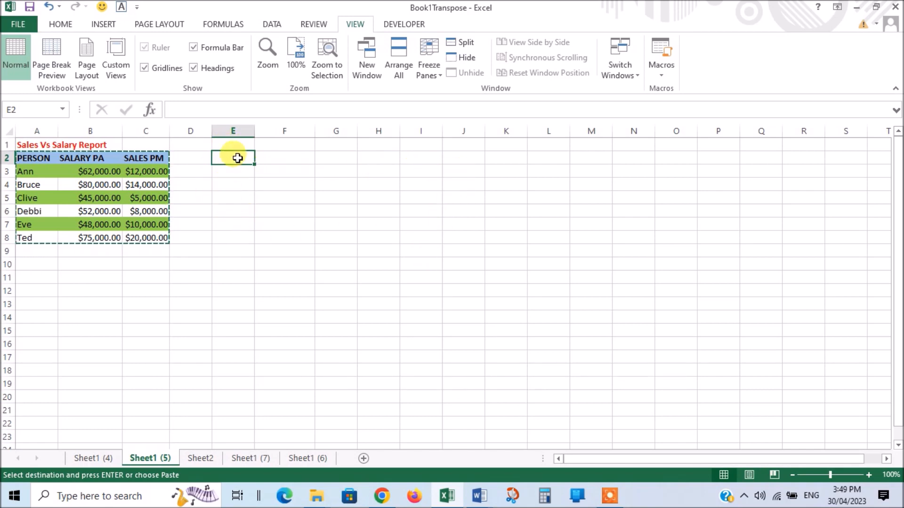
left_click(61, 24)
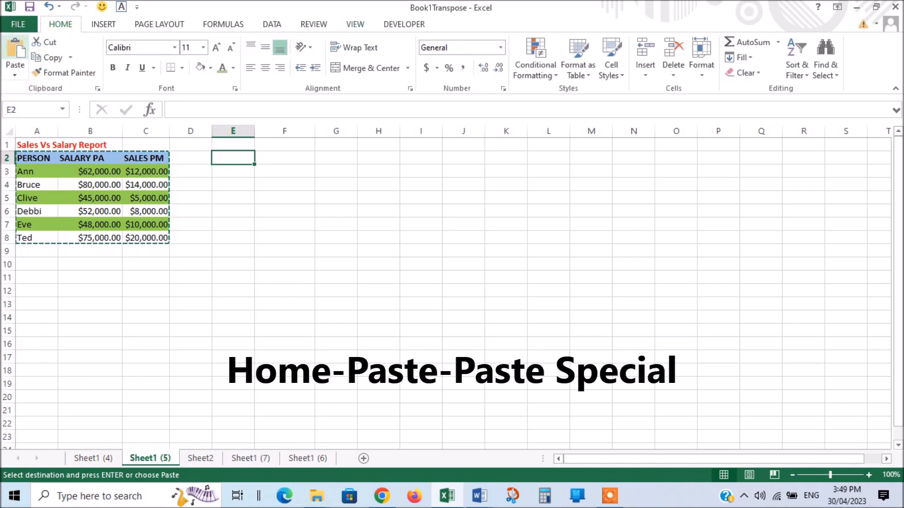
left_click(14, 79)
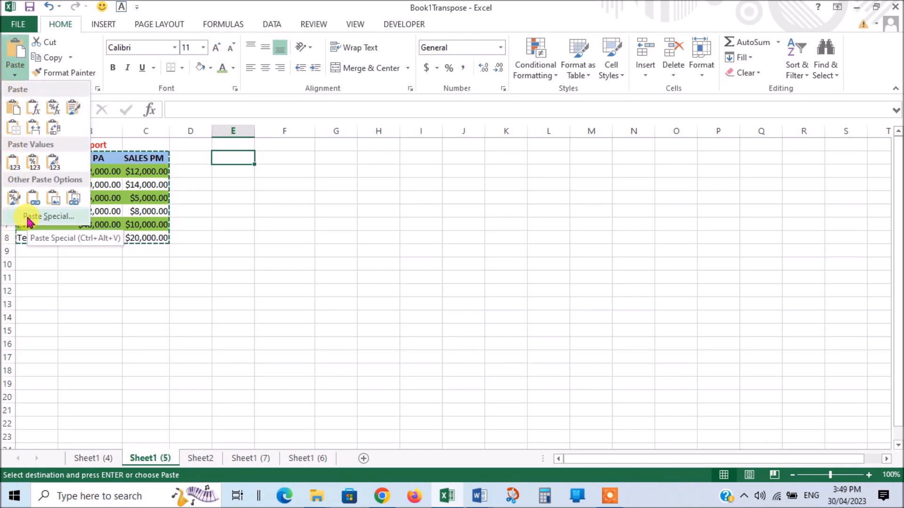
left_click(47, 217)
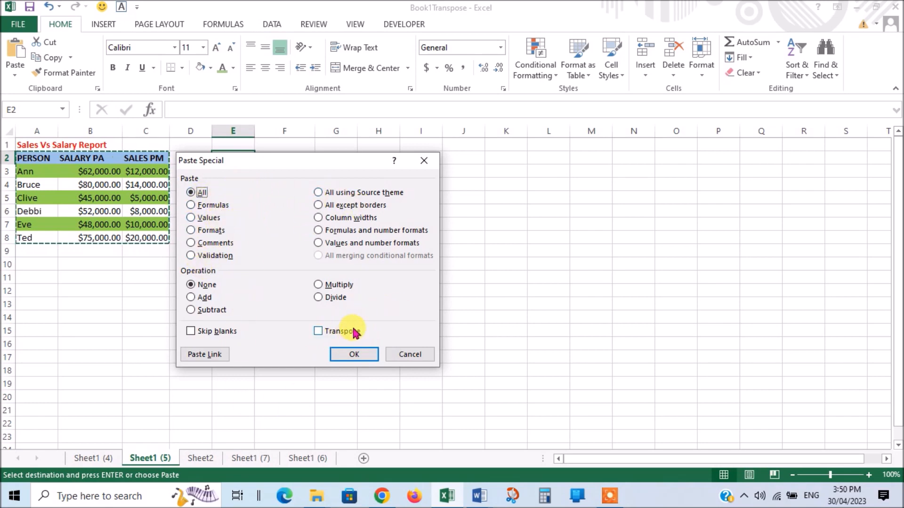
left_click(318, 332)
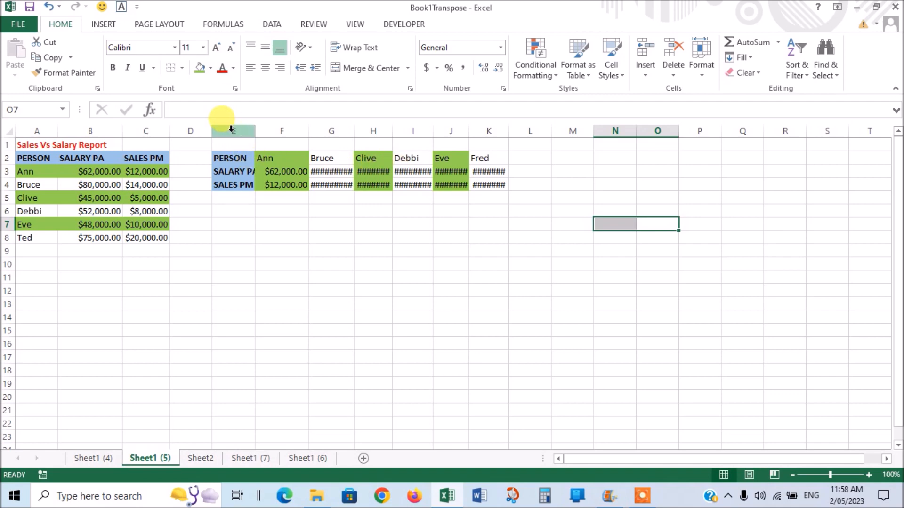
AutoFit the widths of columns E to K to the transposed table's contents
left_click_drag(234, 127, 489, 138)
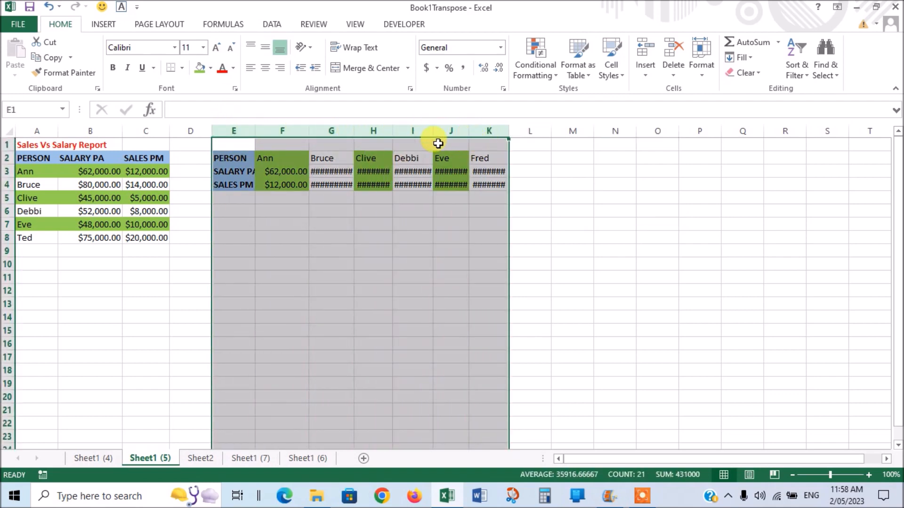
double_click(308, 130)
left_click(308, 130)
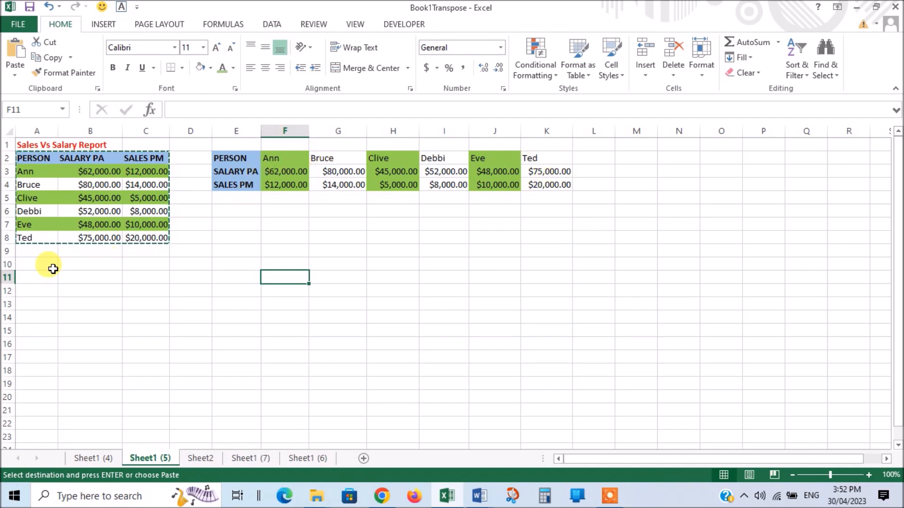
Replace the person's name in cell A8 of the source table with a different first name
left_click(33, 237)
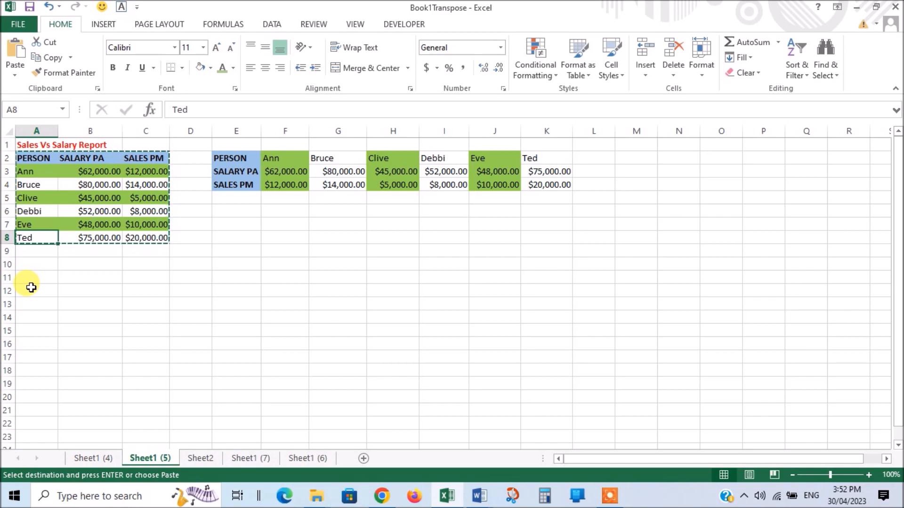
type("fr")
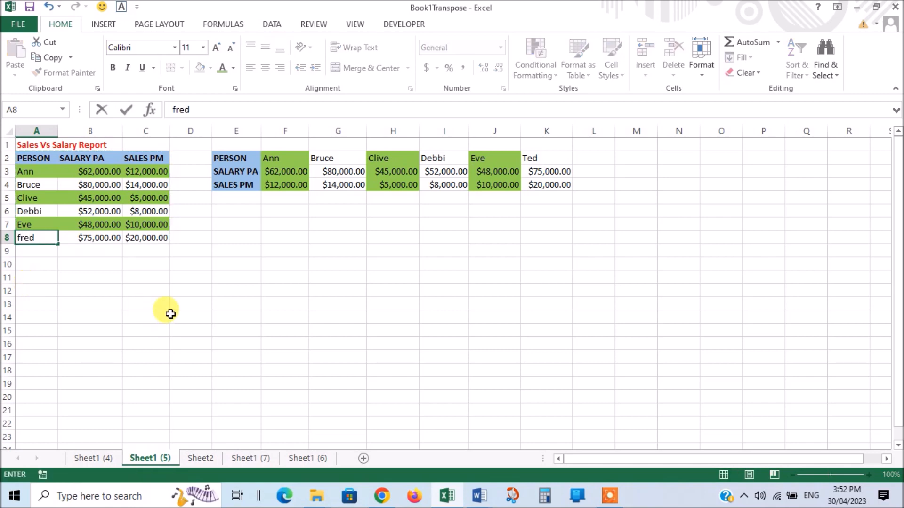
left_click(214, 264)
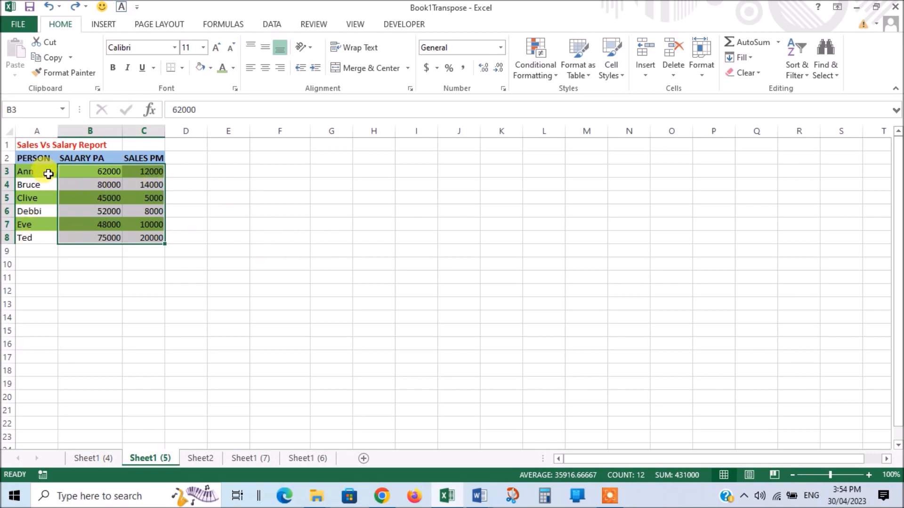
Copy the table A2:C8 from Sheet1 (5) and paste it transposed at B2 on Sheet2, using Paste Special with All
left_click_drag(35, 157, 145, 238)
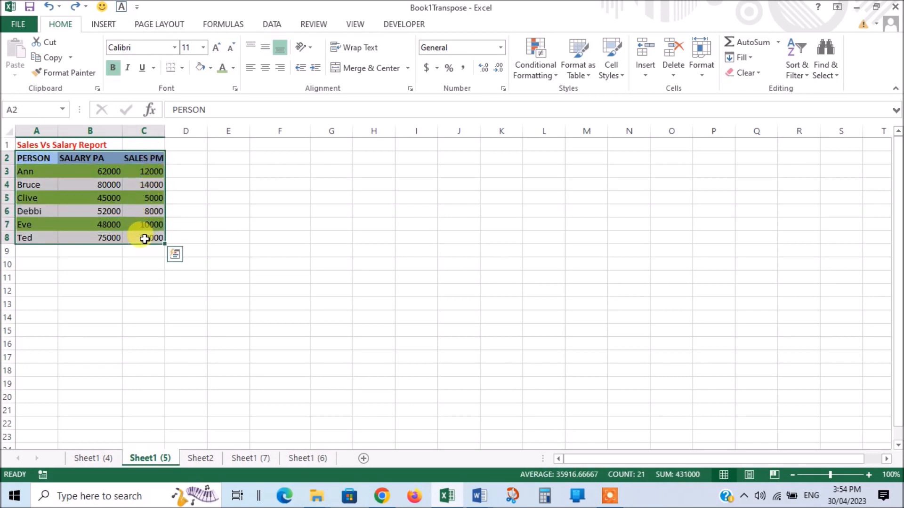
key("ctrl+c")
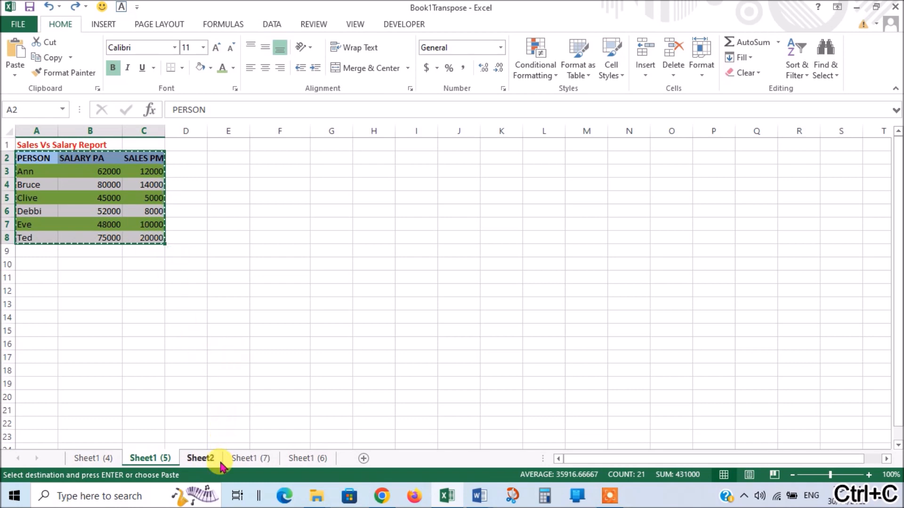
left_click(201, 459)
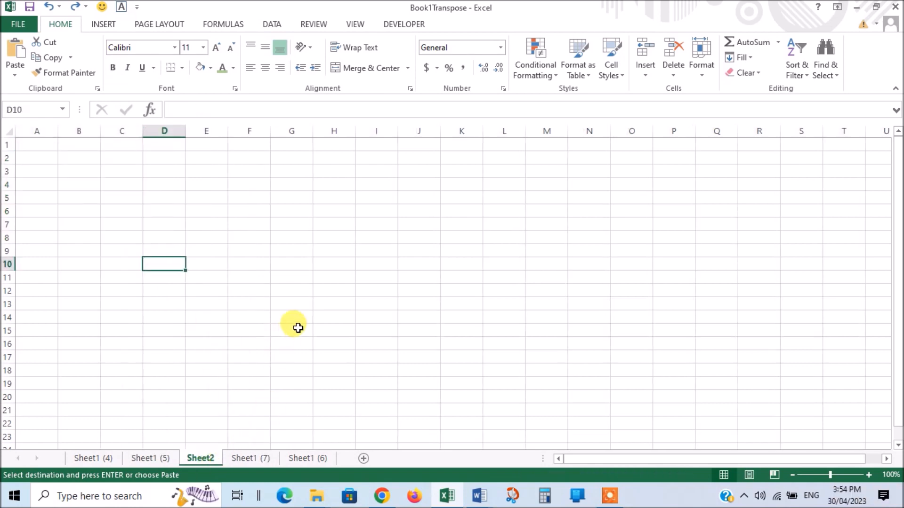
left_click(77, 160)
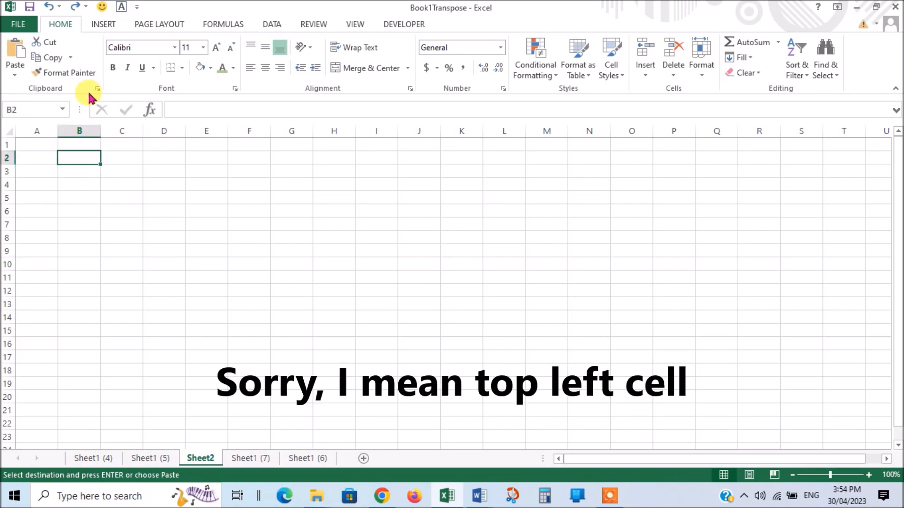
right_click(81, 157)
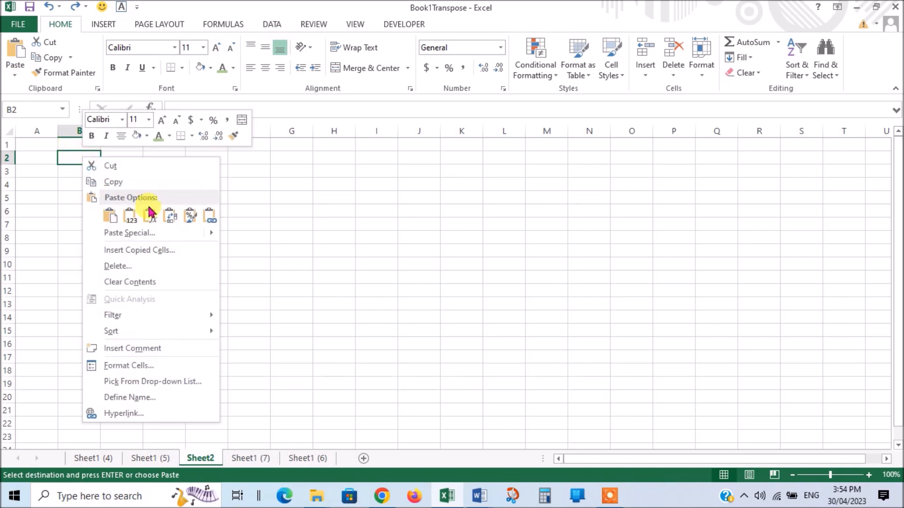
mouse_move(115, 240)
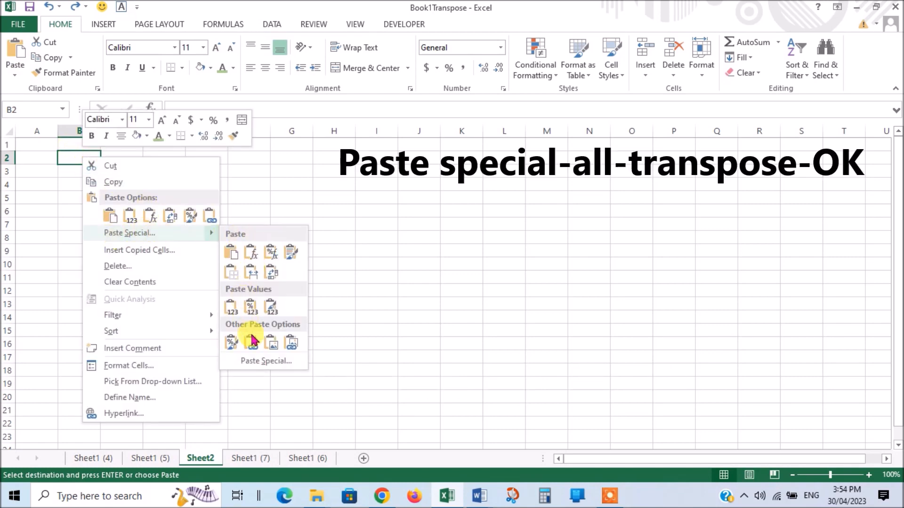
left_click(263, 361)
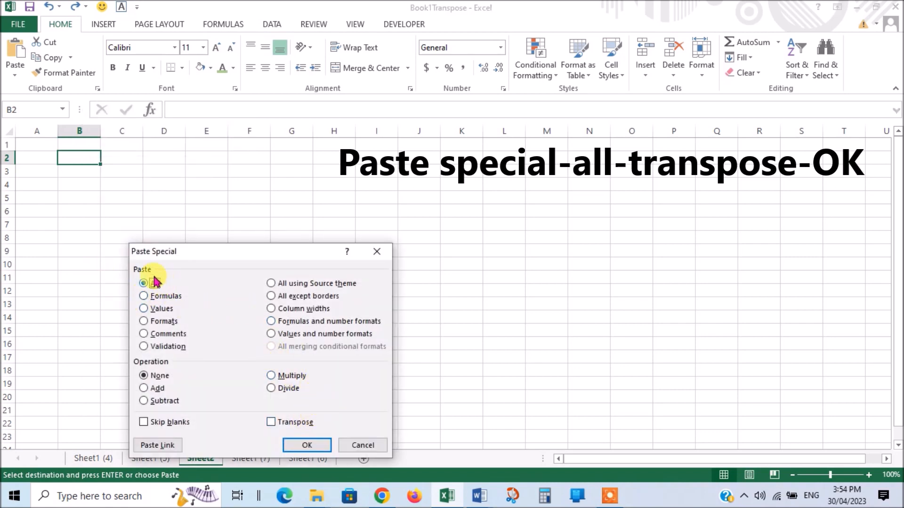
left_click(270, 421)
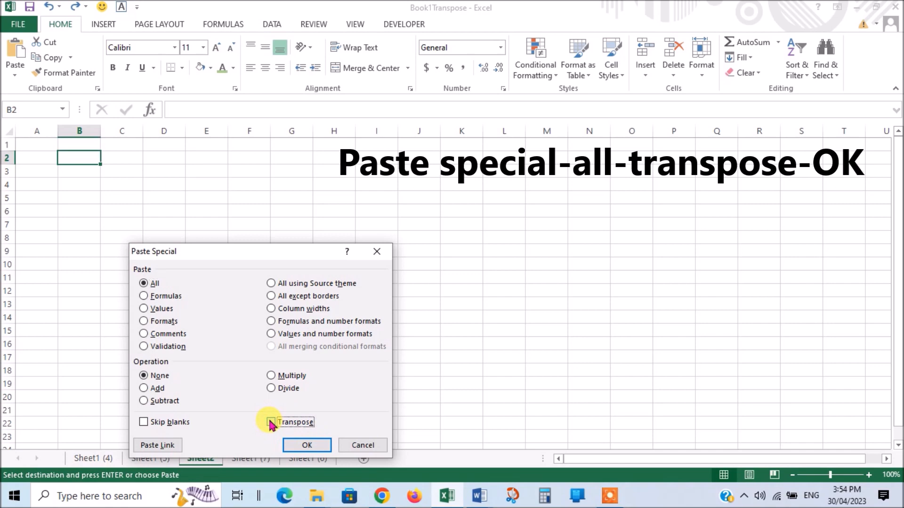
left_click(314, 445)
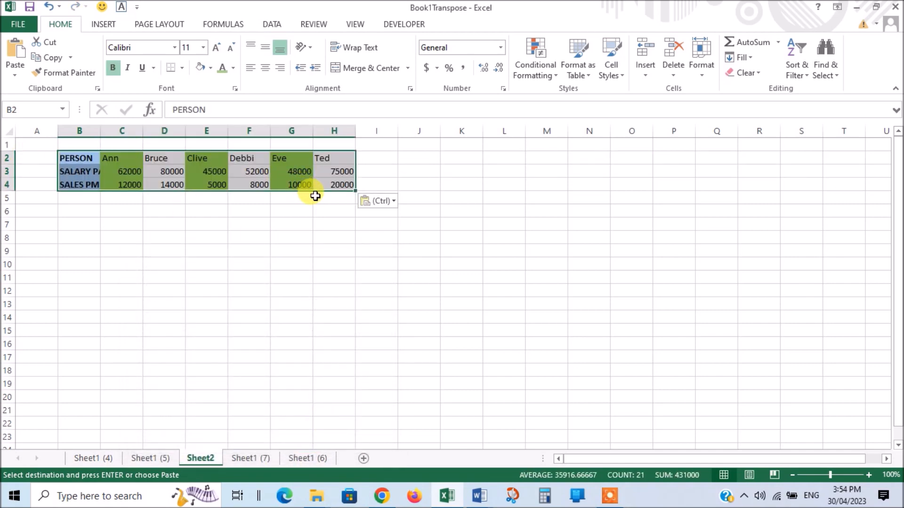
Enter =TRANSPOSE(A2:C8) as an array formula across the range E2:K4 on Sheet1 (5)
left_click(149, 457)
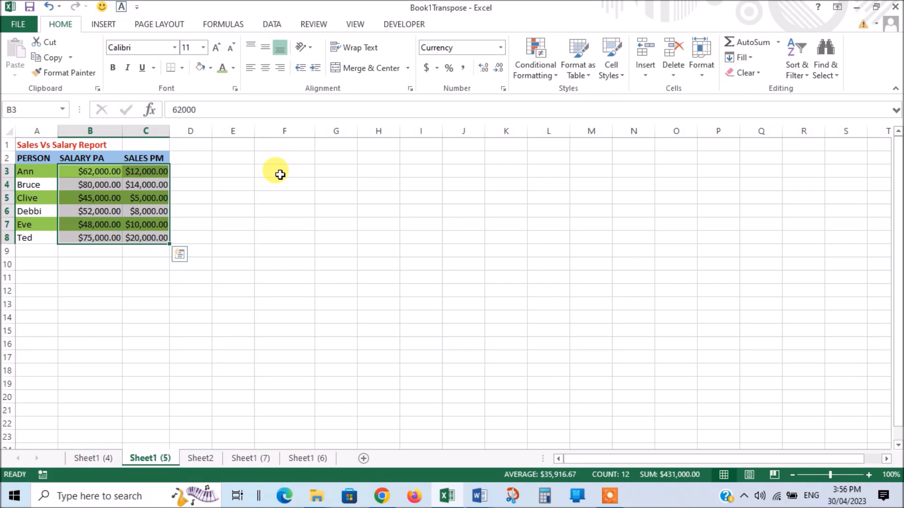
left_click(89, 277)
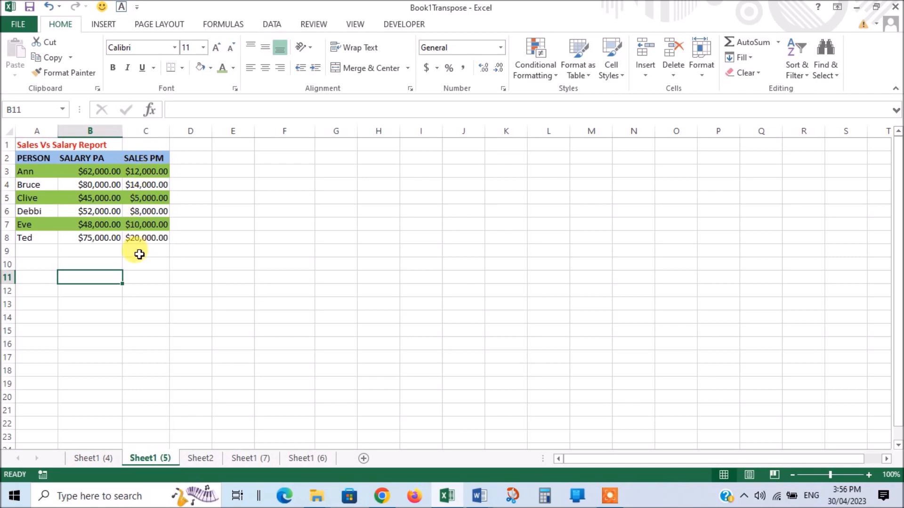
left_click(241, 158)
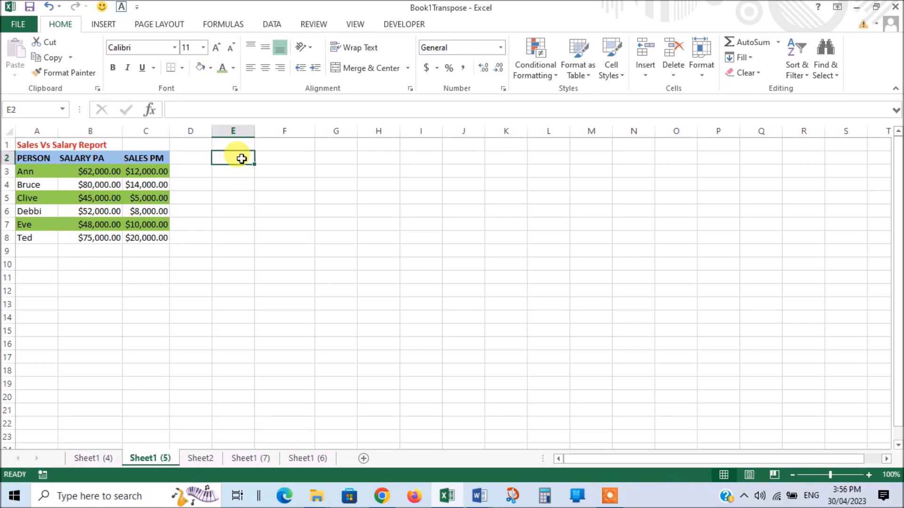
left_click_drag(241, 158, 512, 183)
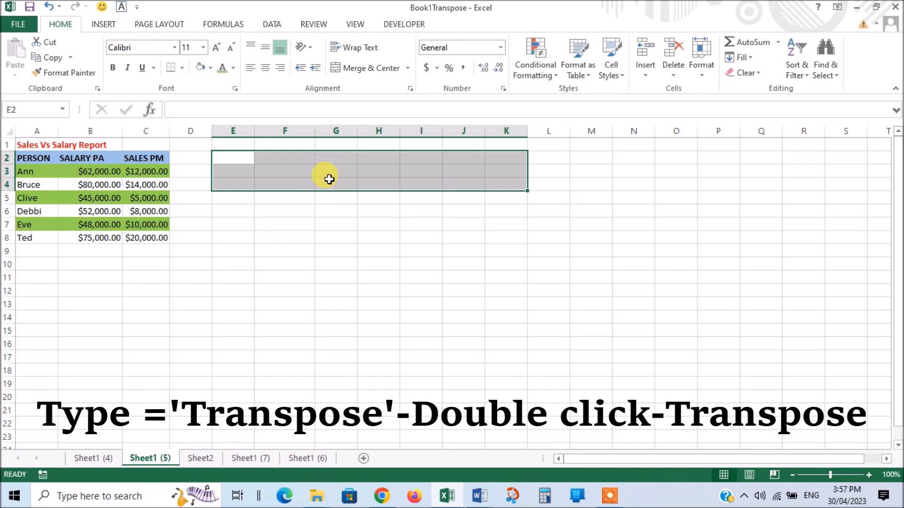
type("=")
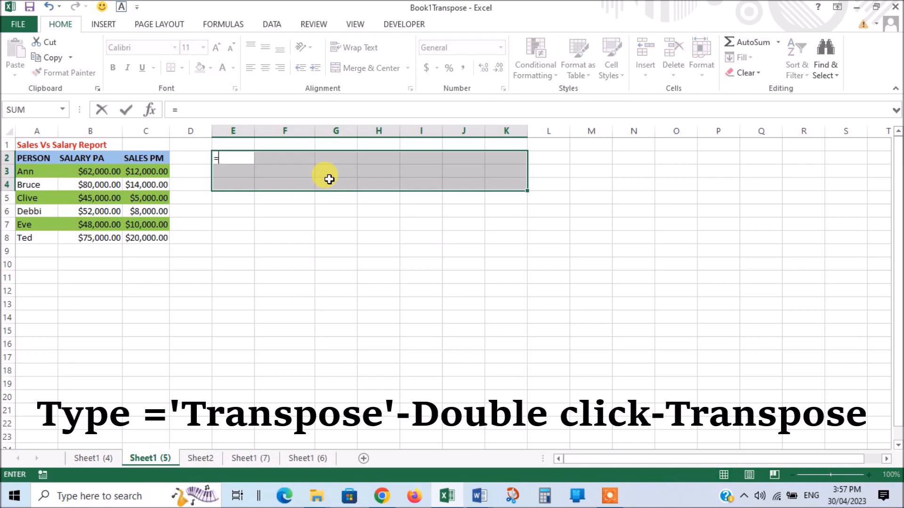
type("tr")
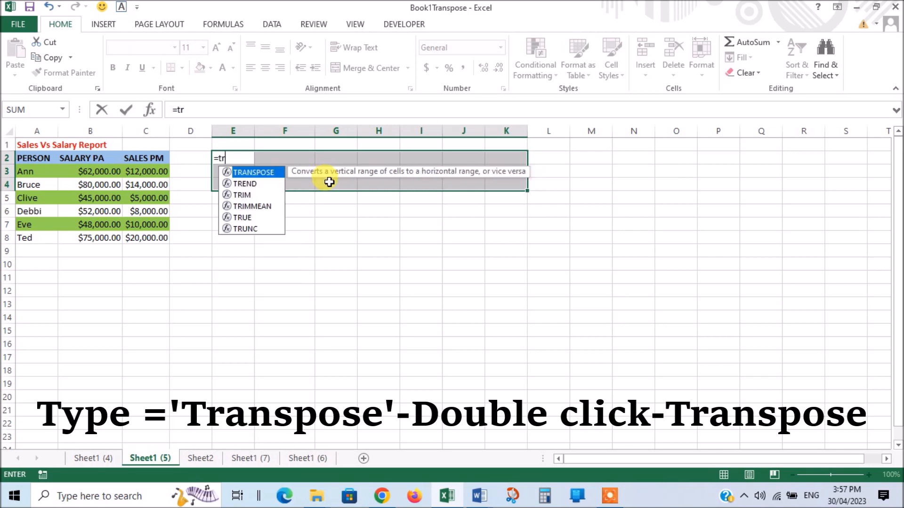
double_click(254, 173)
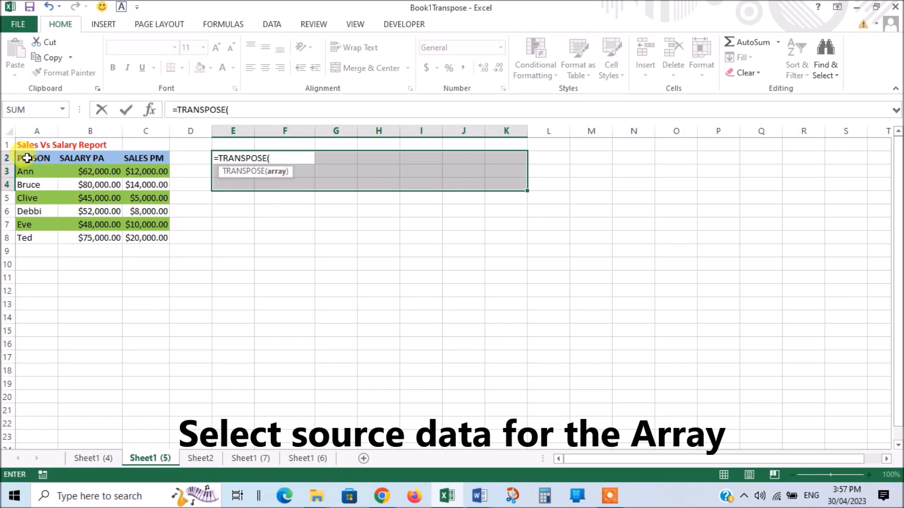
left_click_drag(27, 158, 145, 238)
type(")")
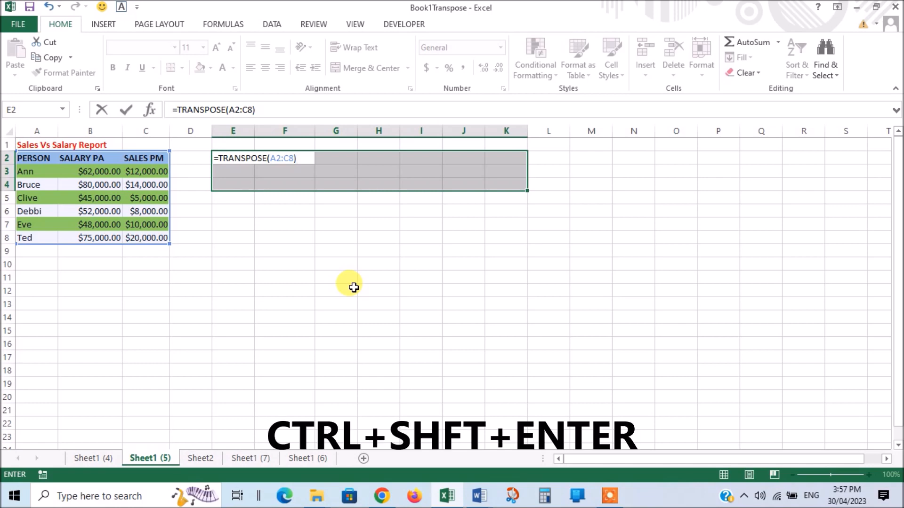
key("ctrl+shift+Return")
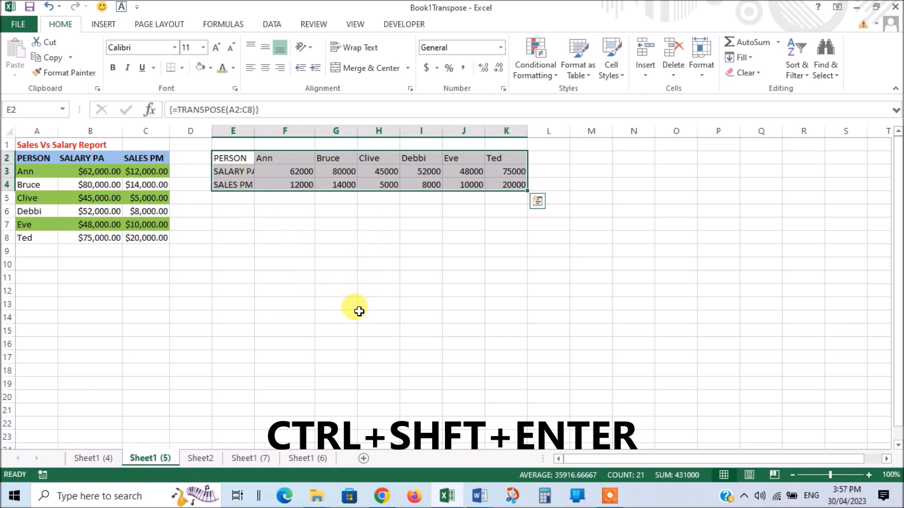
left_click(631, 185)
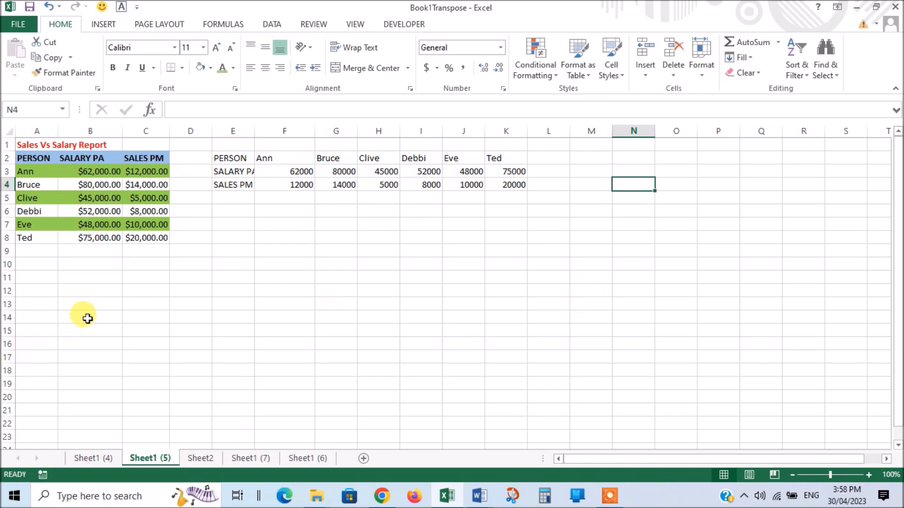
Change the person's name in A8 to another first name to test the link with the TRANSPOSE formula range
left_click(35, 239)
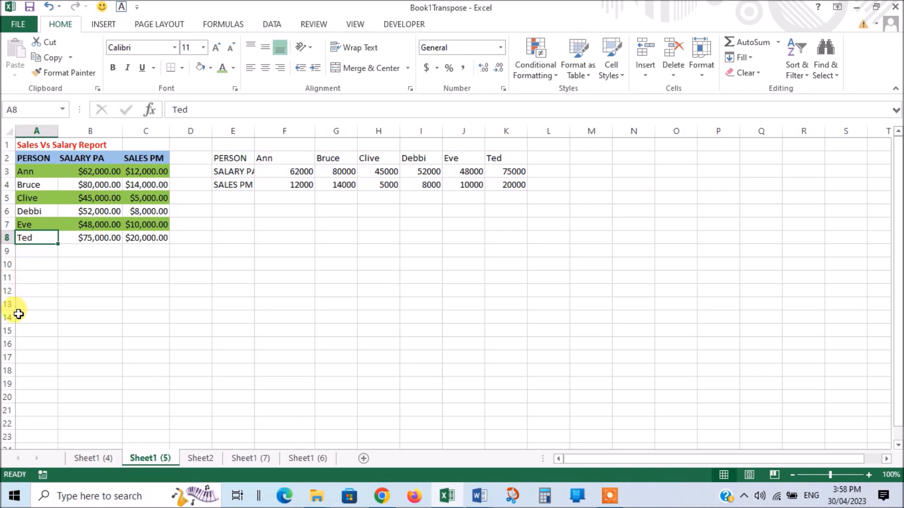
type("Fred")
left_click(302, 261)
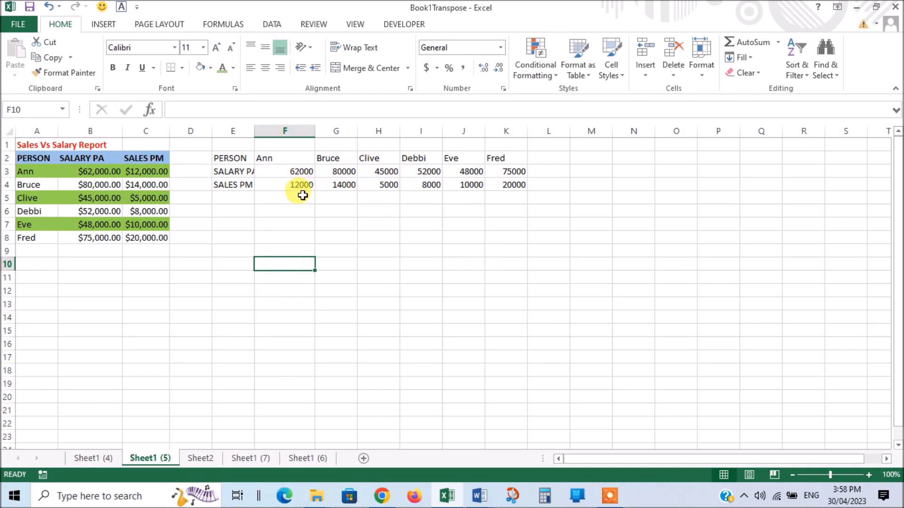
left_click(379, 278)
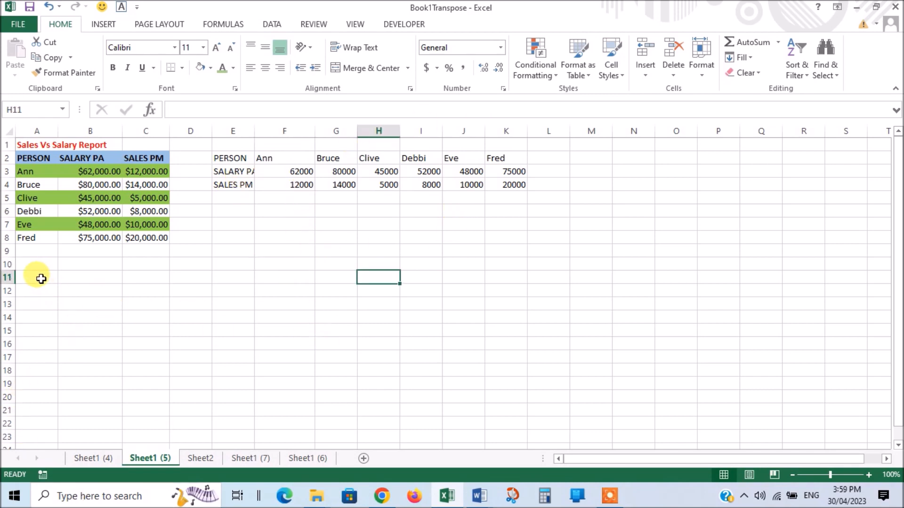
Enter =TRANSPOSE(E2:K4) as an array formula across the range A11:C17 on Sheet1 (5)
left_click_drag(40, 278, 166, 352)
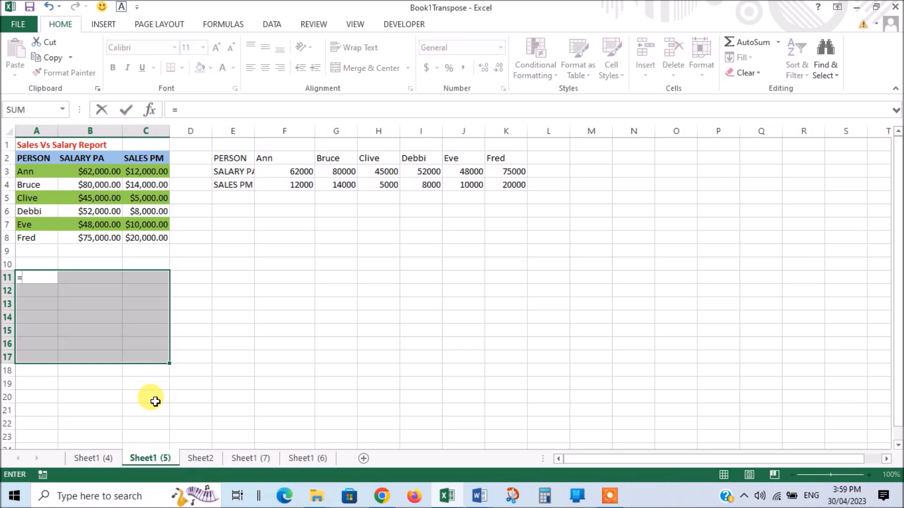
type("tr")
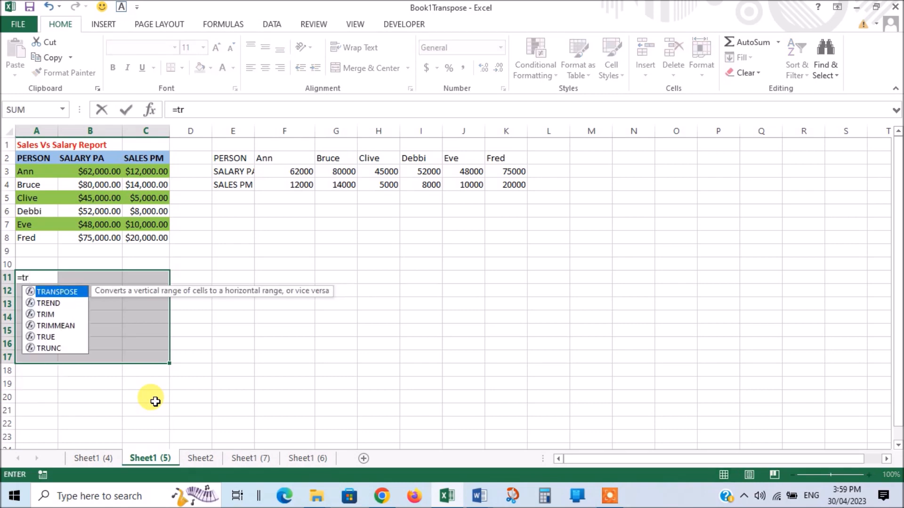
double_click(71, 293)
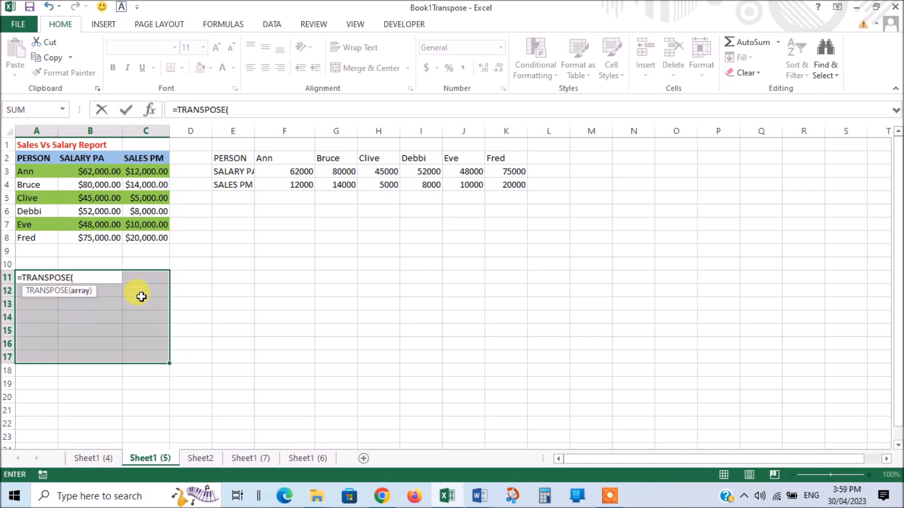
left_click_drag(227, 155, 510, 186)
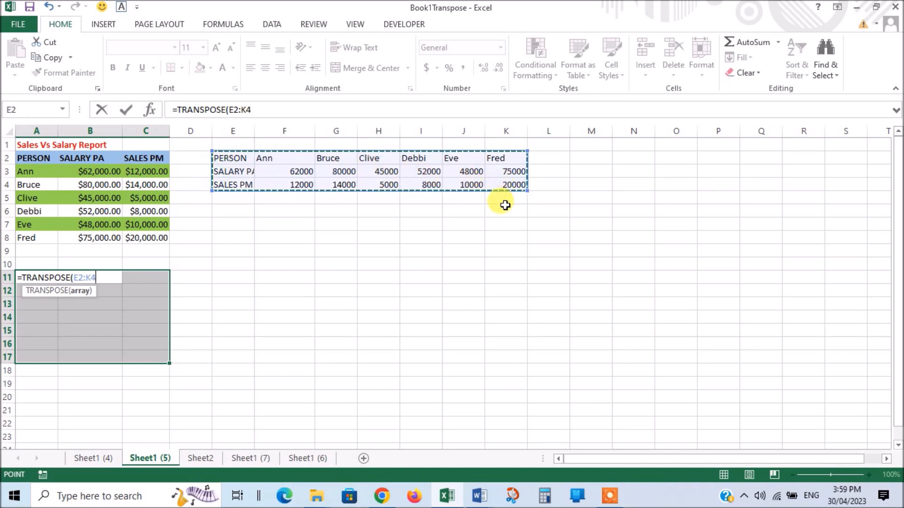
type(")")
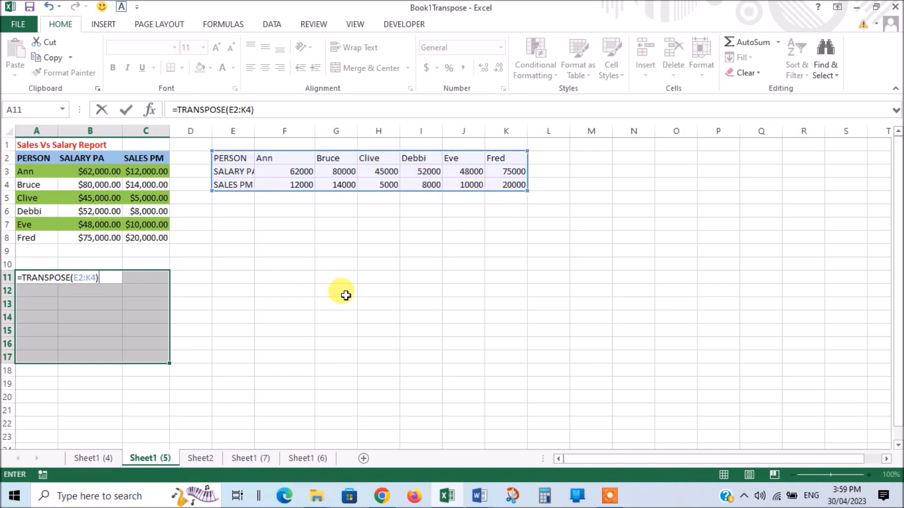
key("ctrl+shift+Return")
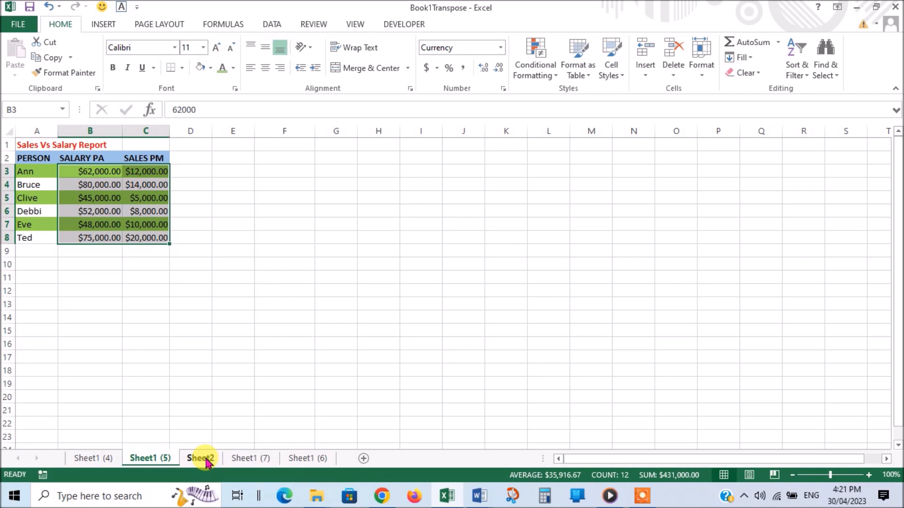
Enter =TRANSPOSE('Sheet1 (5)'!A2:C8) as an array formula across the range B2:H4 on Sheet2
left_click(202, 459)
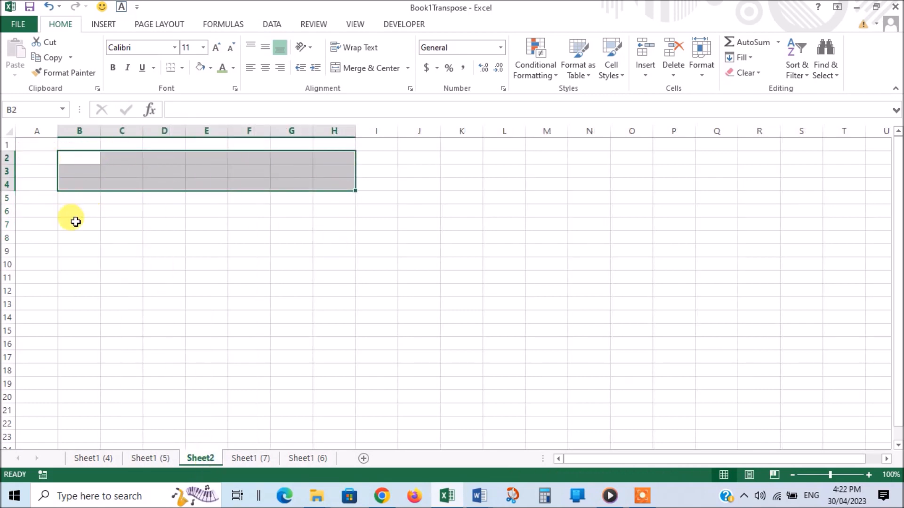
type("=")
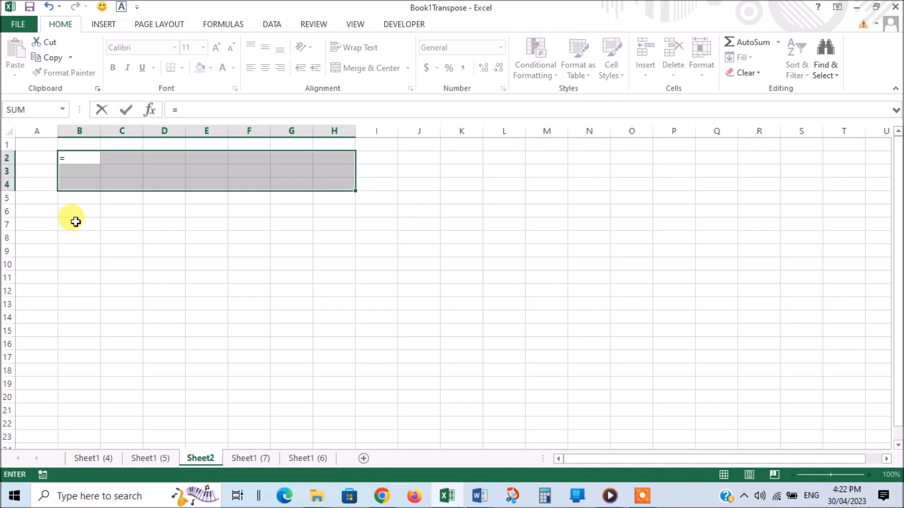
type("tr")
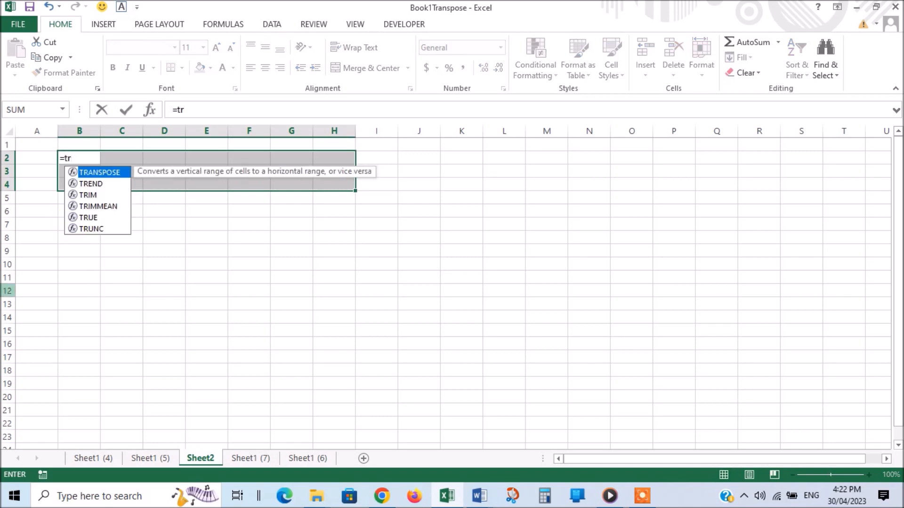
double_click(95, 173)
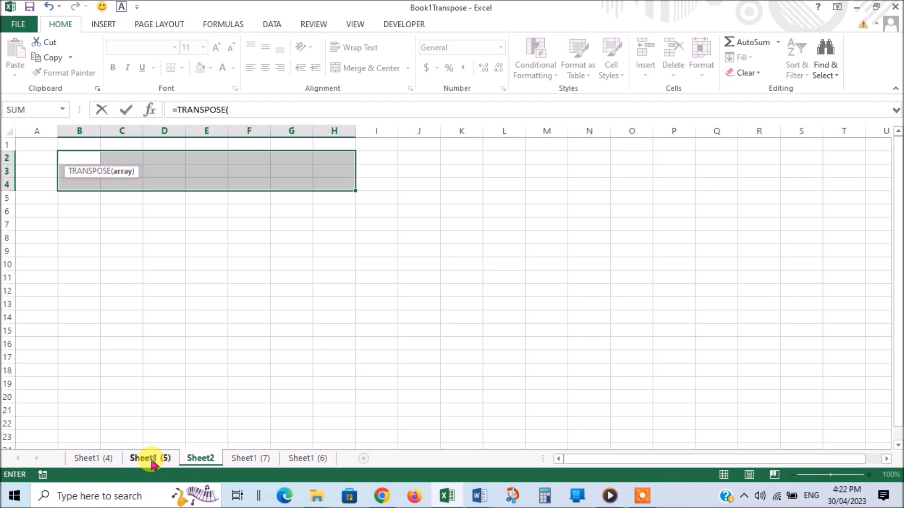
left_click(150, 461)
left_click_drag(24, 163, 157, 225)
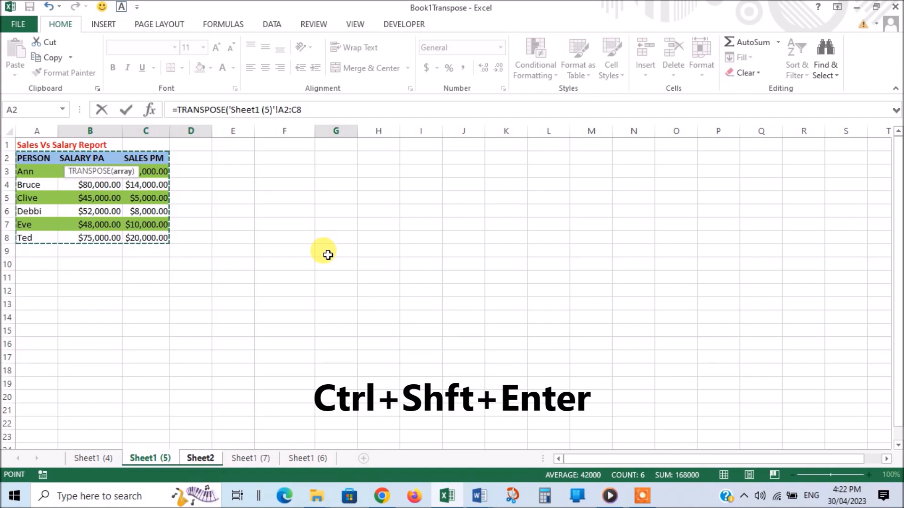
key("ctrl+shift+Return")
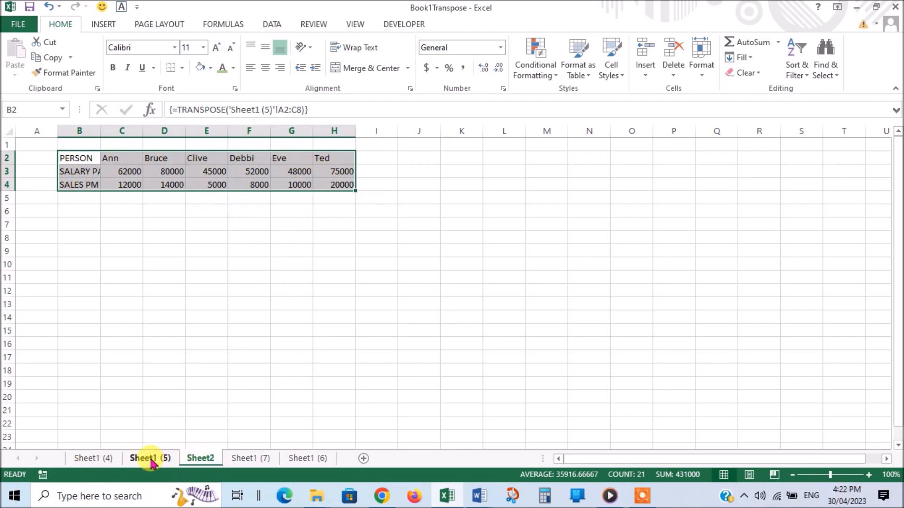
Replace the person's name in A8 on Sheet1 (5) with another first name and check the linked table on Sheet2
left_click(147, 459)
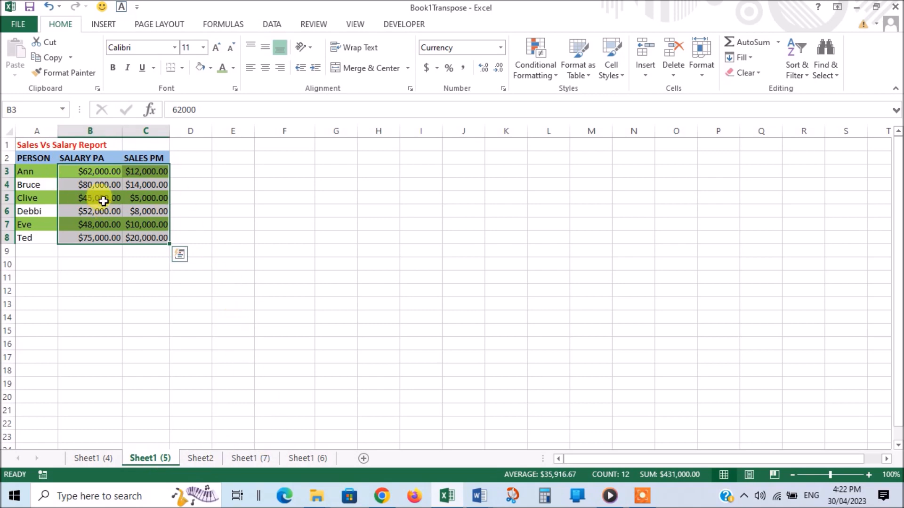
left_click(201, 459)
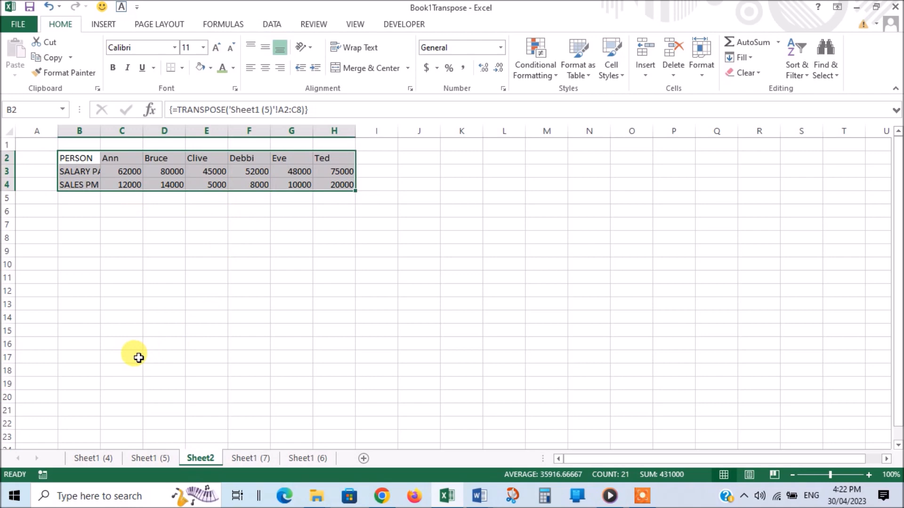
left_click(144, 459)
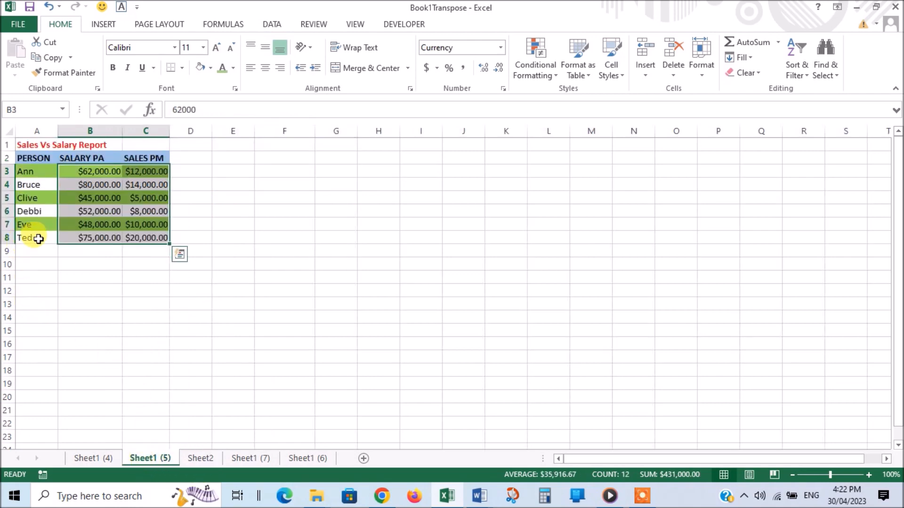
left_click(39, 239)
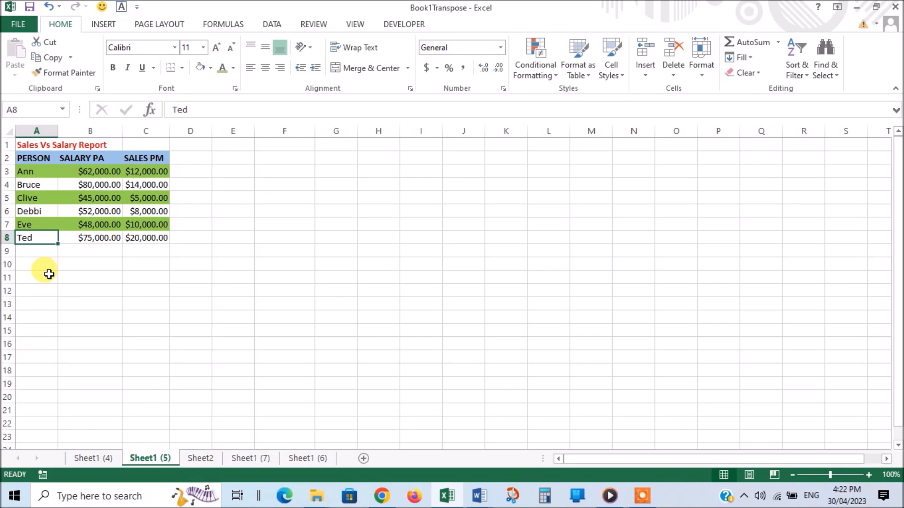
type("Fr")
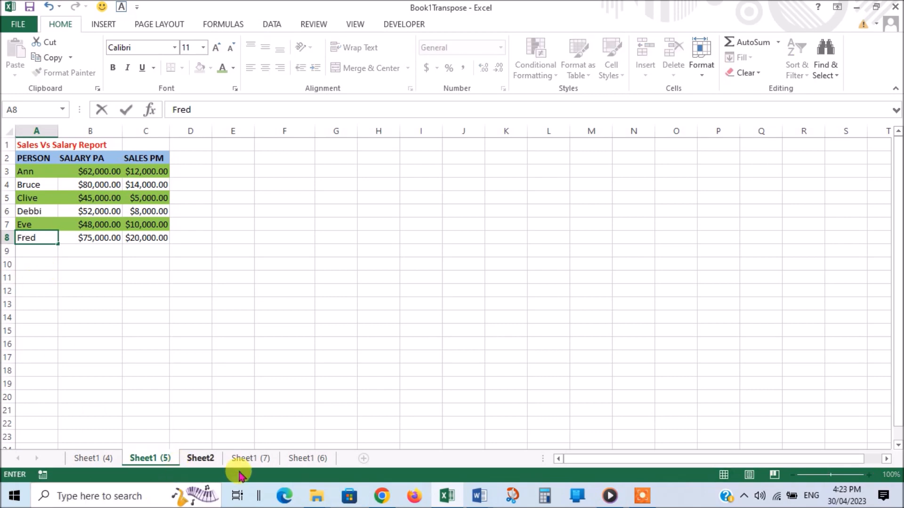
left_click(194, 458)
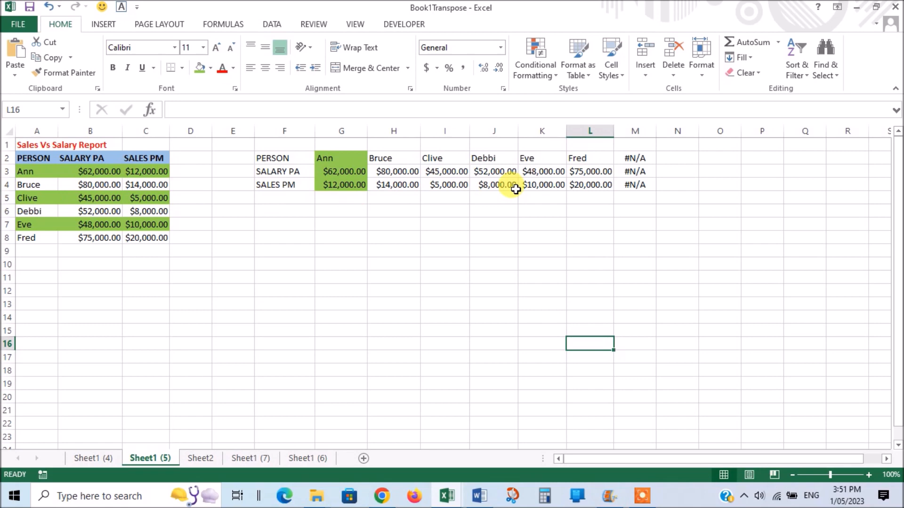
Try to shrink the TRANSPOSE array range F2:M4 to F2:L4 to drop the #N/A column, and dismiss the message
left_click(493, 277)
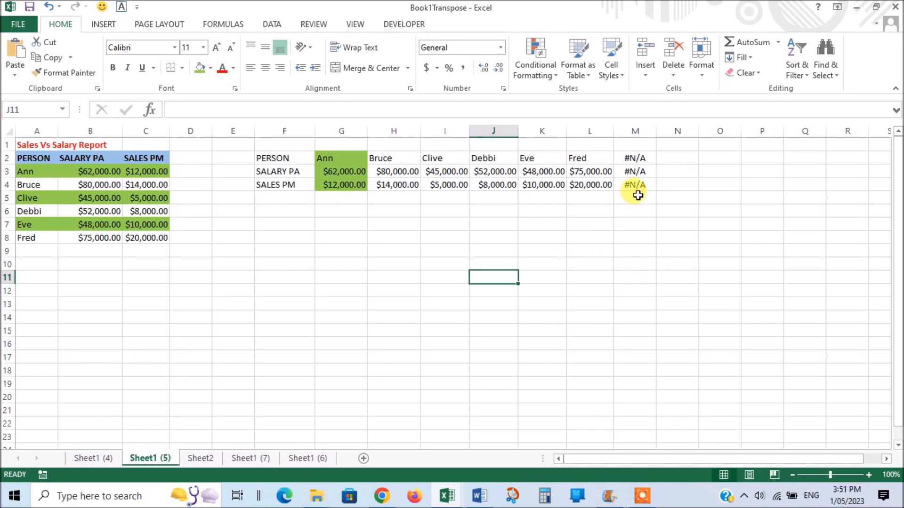
left_click_drag(276, 156, 616, 197)
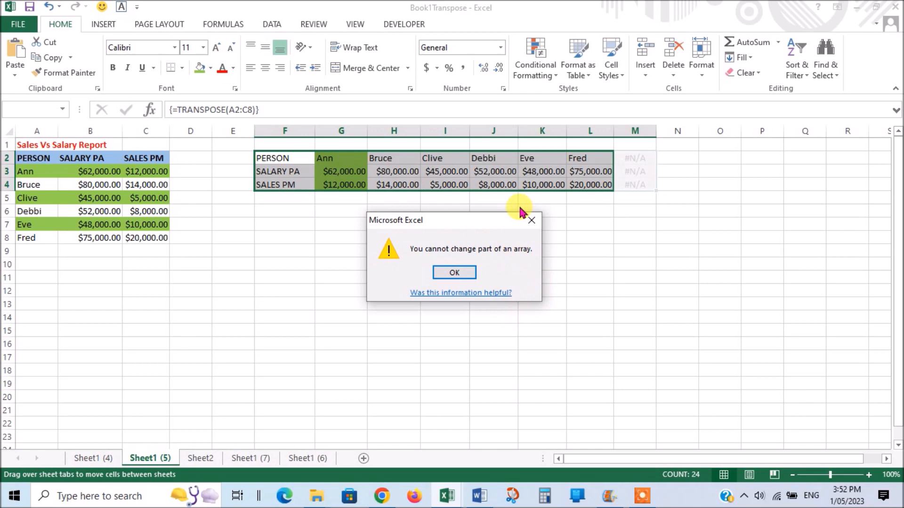
left_click(532, 220)
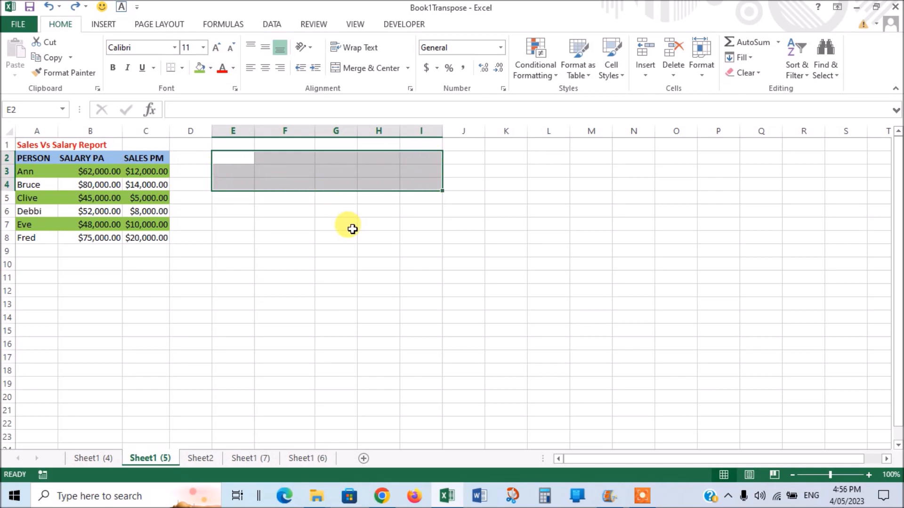
Enter =TRANSPOSE(A2:C8) as an array formula across the range E2:I4 on Sheet1 (5)
type("=")
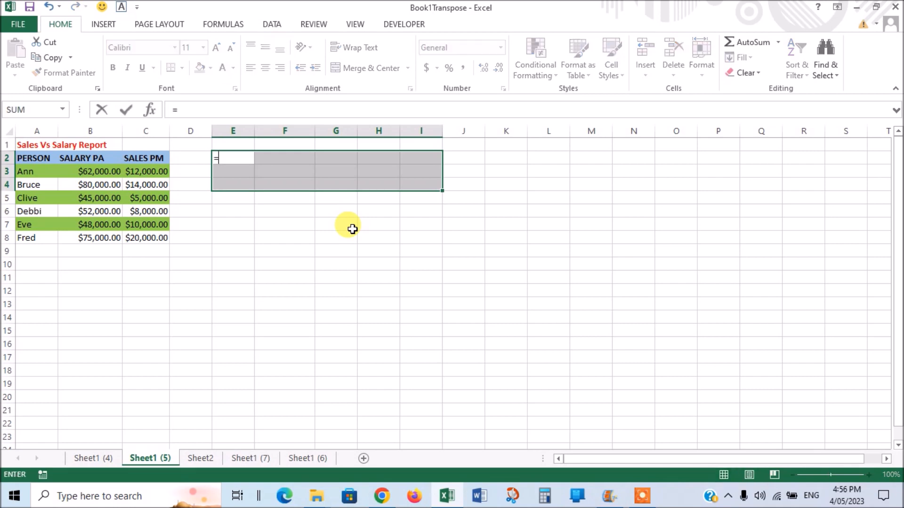
type("tr")
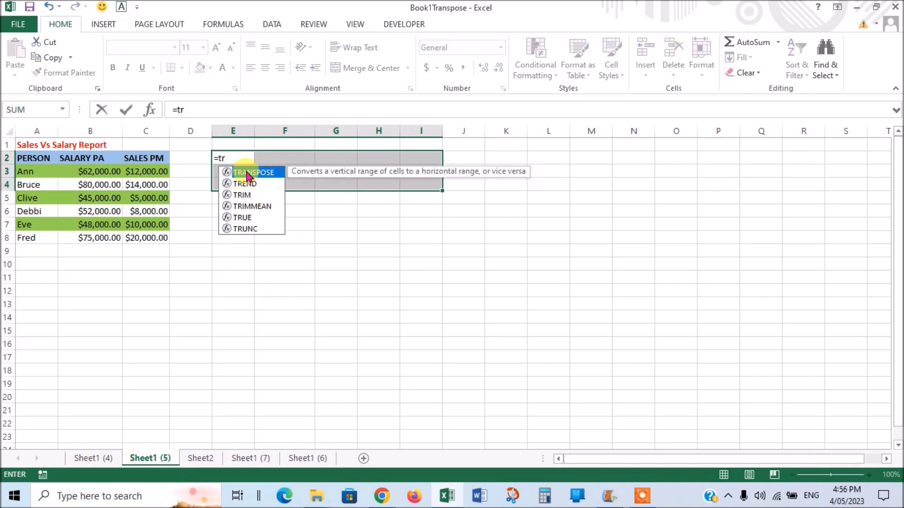
double_click(248, 173)
left_click_drag(35, 158, 151, 236)
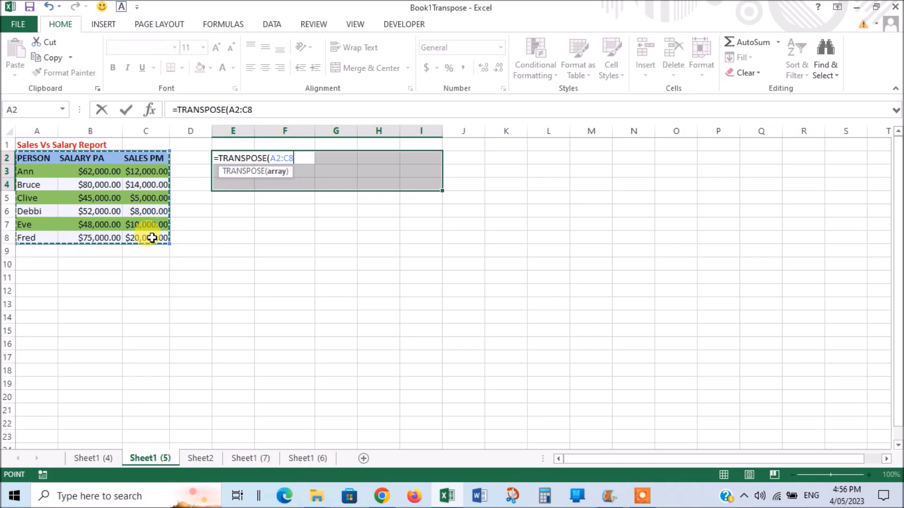
key("ctrl+shift+Return")
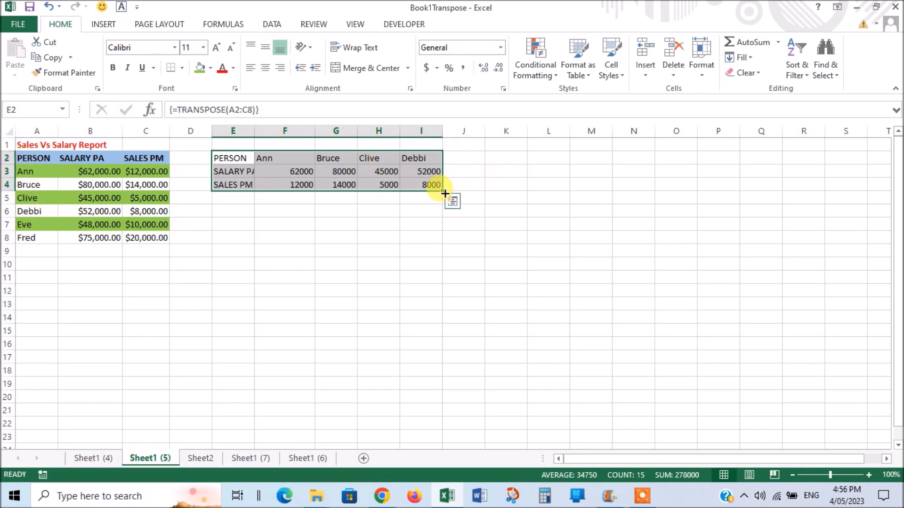
Extend the TRANSPOSE range to E2:K4 and re-enter =TRANSPOSE(A2:C8) as one array formula across it
left_click_drag(442, 191, 514, 196)
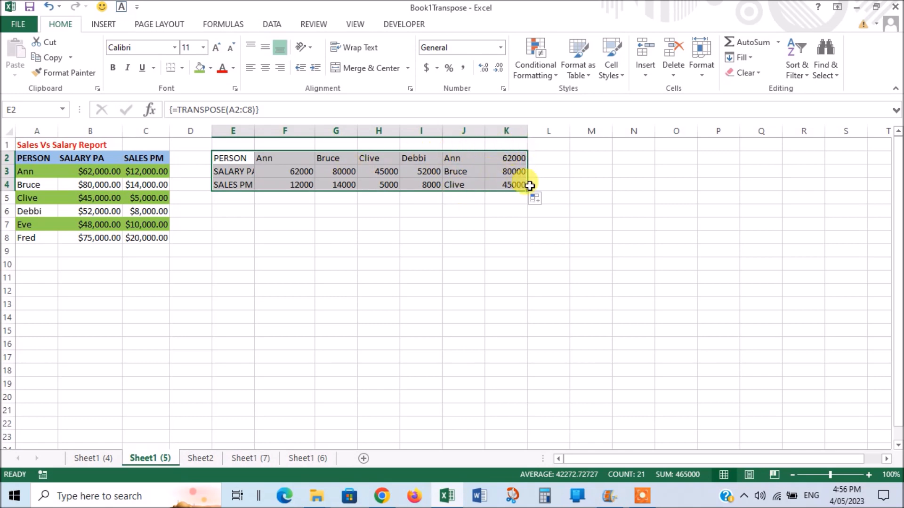
left_click(259, 109)
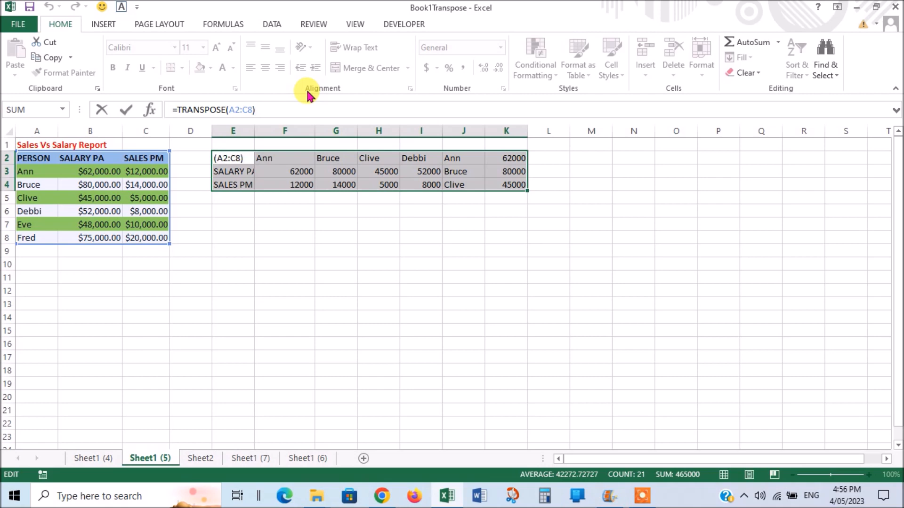
key("ctrl+shift+Return")
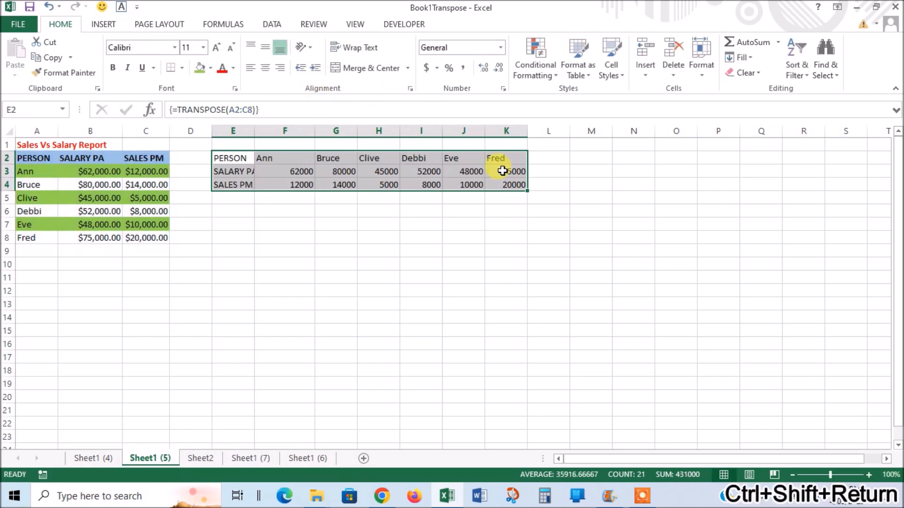